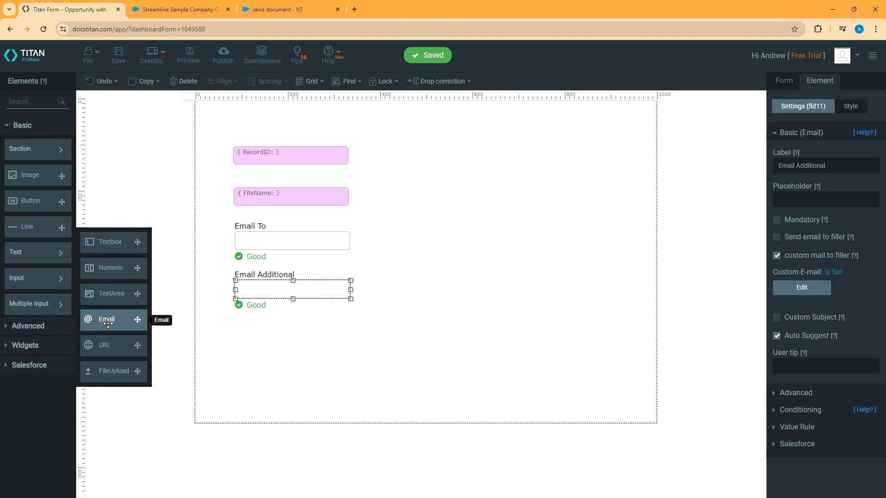
Review the custom mail to filler settings of the Email To and Email Additional fields
left_click(323, 243)
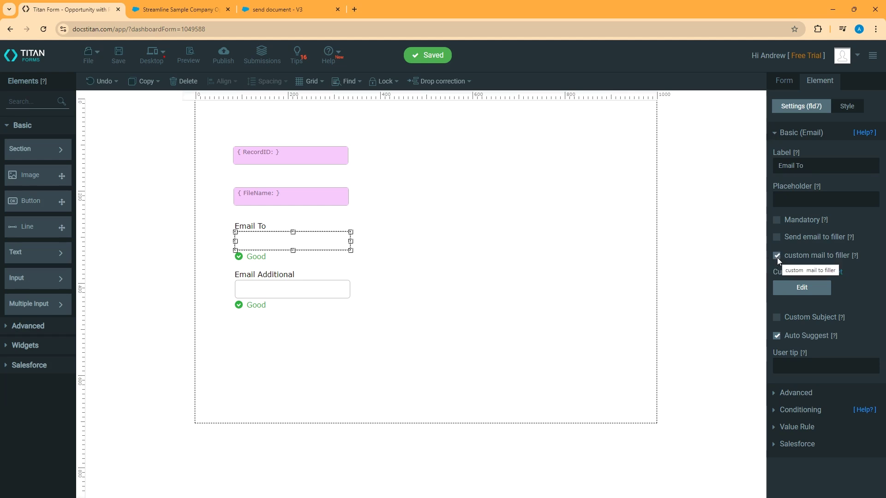
left_click(293, 288)
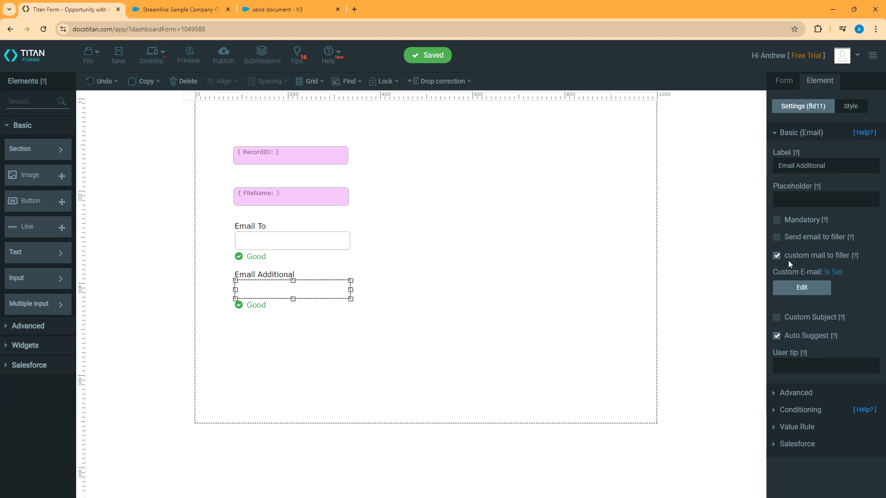
In the form's Get From Salesforce settings, set the #3 Opportunity condition to Opportunity ID equals RecordID and apply it
left_click(786, 80)
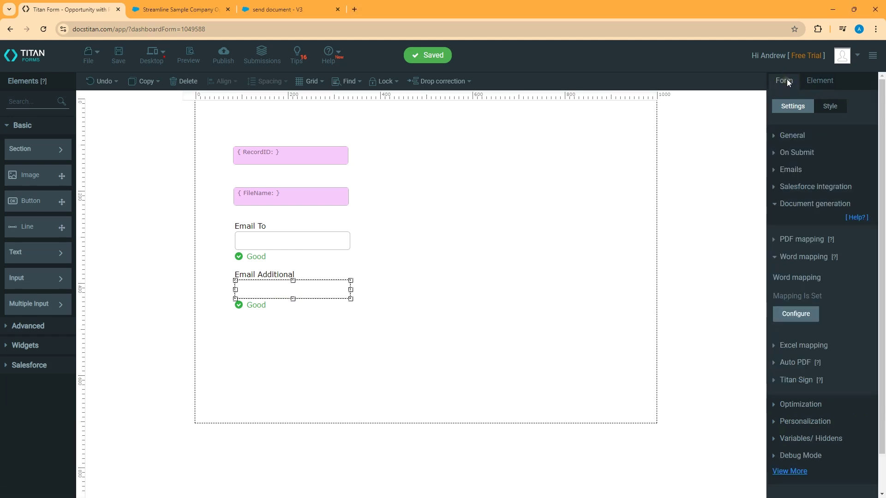
left_click(773, 257)
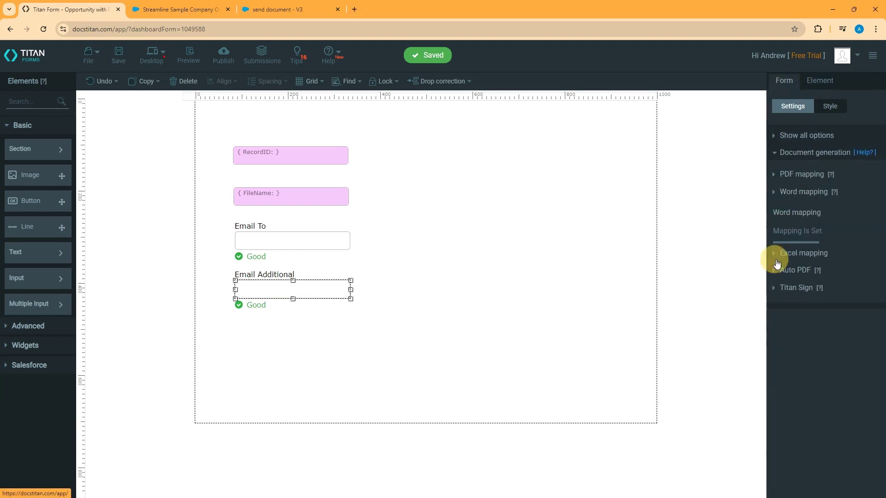
left_click(789, 138)
left_click(799, 190)
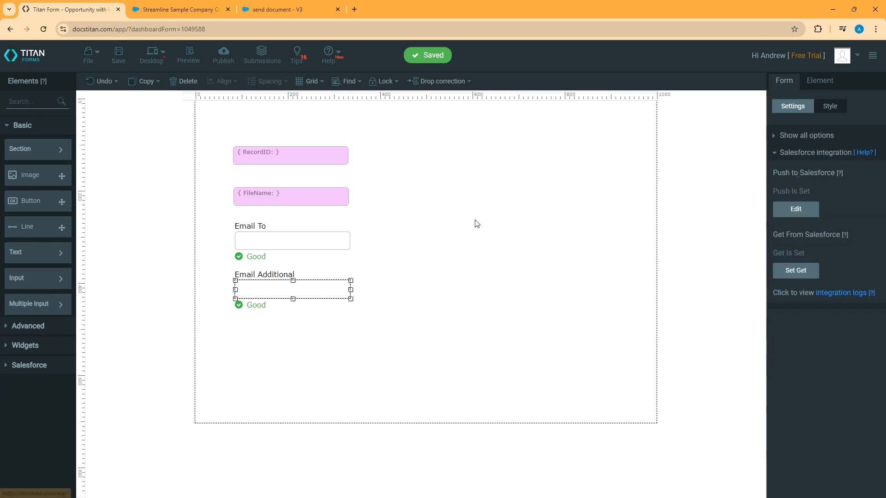
left_click(801, 272)
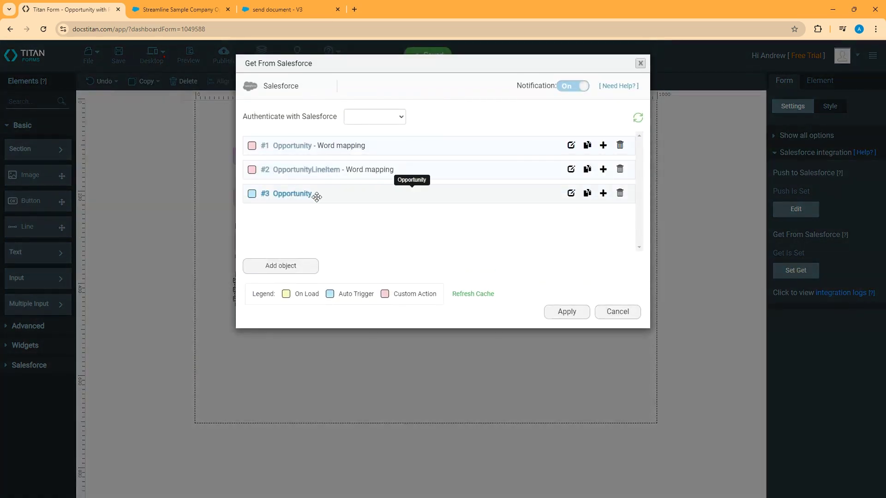
left_click(571, 194)
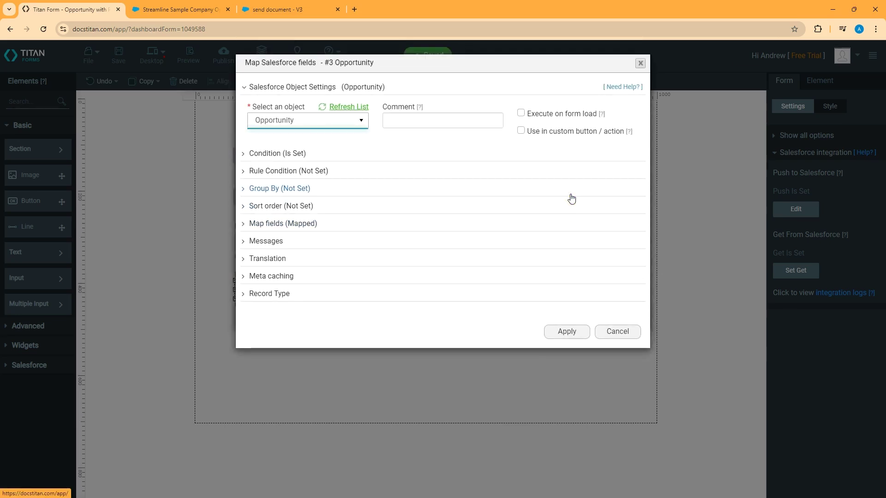
left_click(304, 156)
left_click(297, 220)
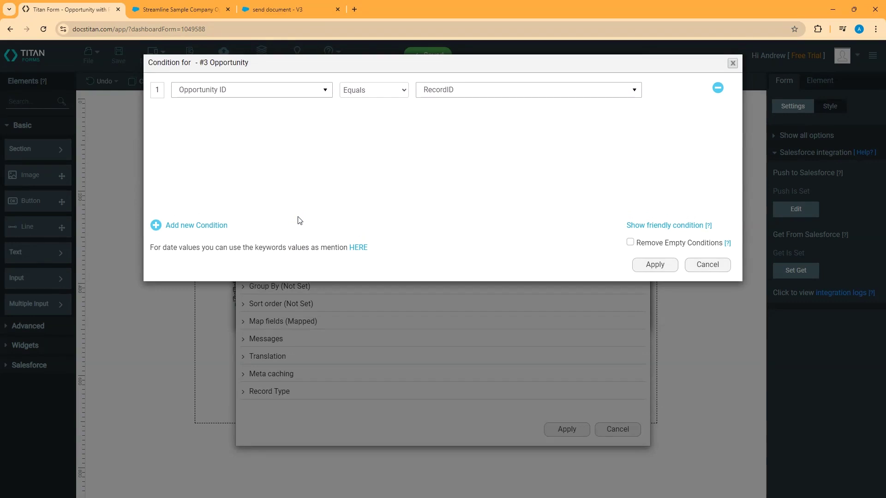
left_click(473, 93)
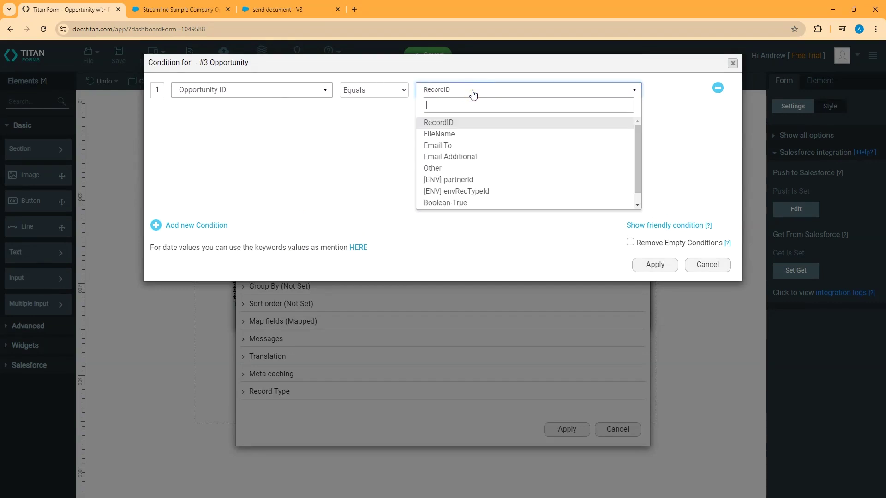
left_click(464, 124)
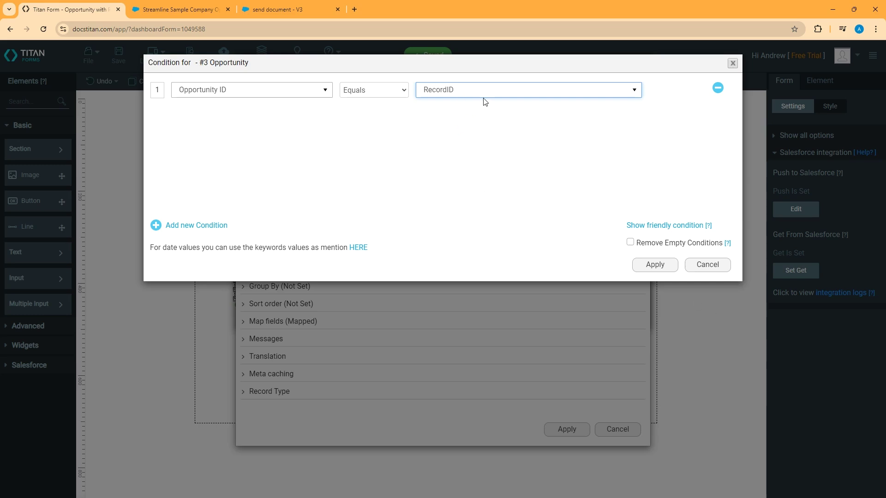
left_click(663, 264)
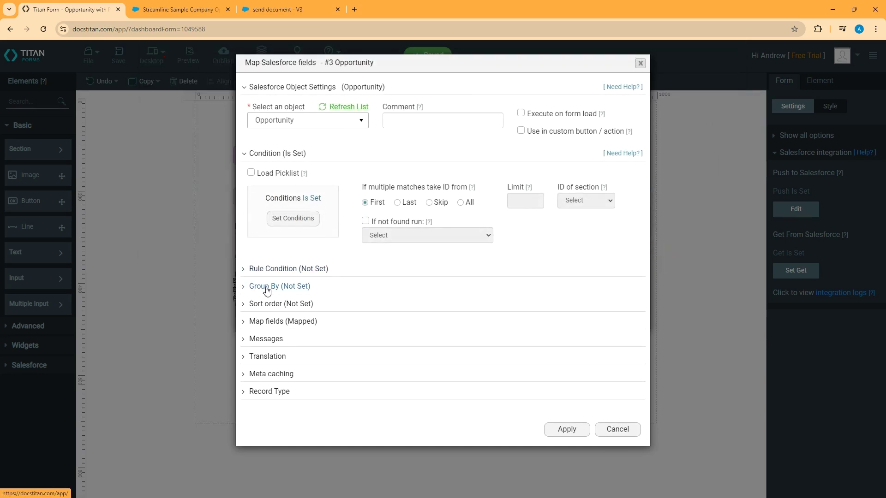
Open the #3 Opportunity field mapping and examine the matching email fields on the Salesforce opportunity record
left_click(298, 322)
left_click(298, 370)
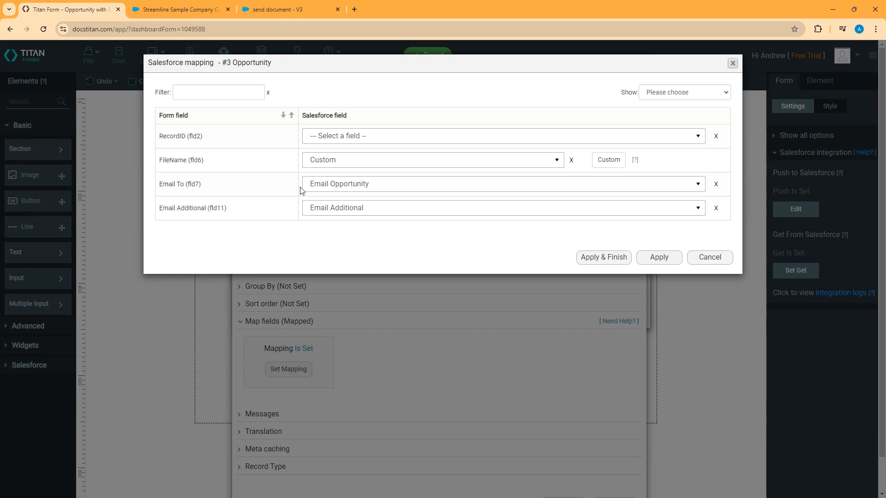
left_click(214, 10)
scroll(132, 379, "down", 3)
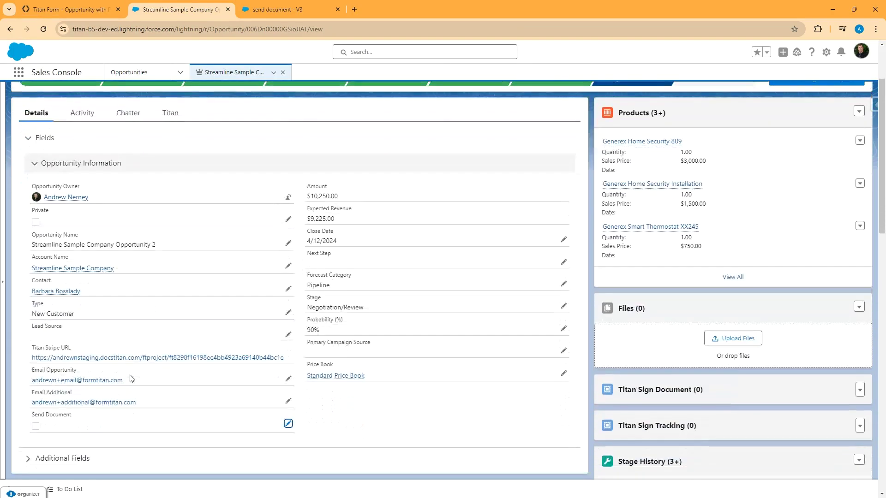
scroll(132, 379, "down", 1)
left_click(46, 322)
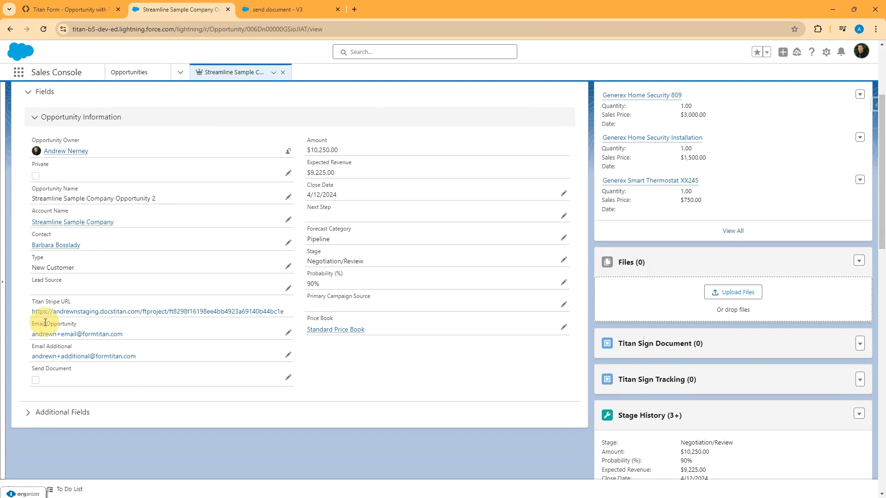
Back in the Titan form, apply the mapping of Email To to Email Opportunity and Email Additional to Email Additional
left_click(68, 6)
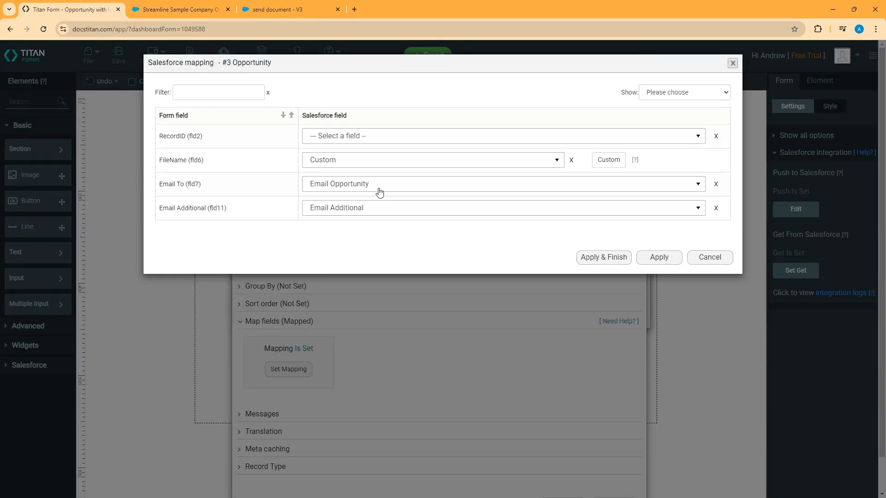
left_click(209, 183)
left_click(246, 210)
left_click(622, 258)
In the Word mapping's email settings, remove Email To and Email Additional from the joined mail's To recipients
left_click(780, 153)
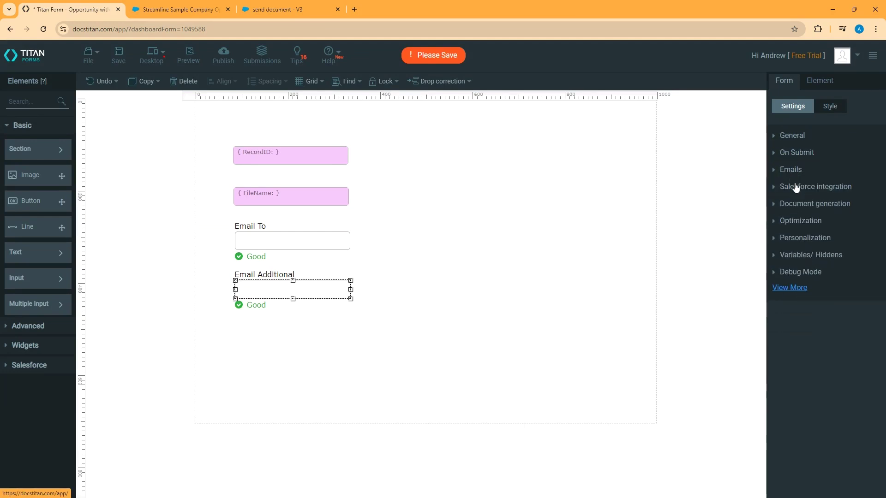
left_click(779, 204)
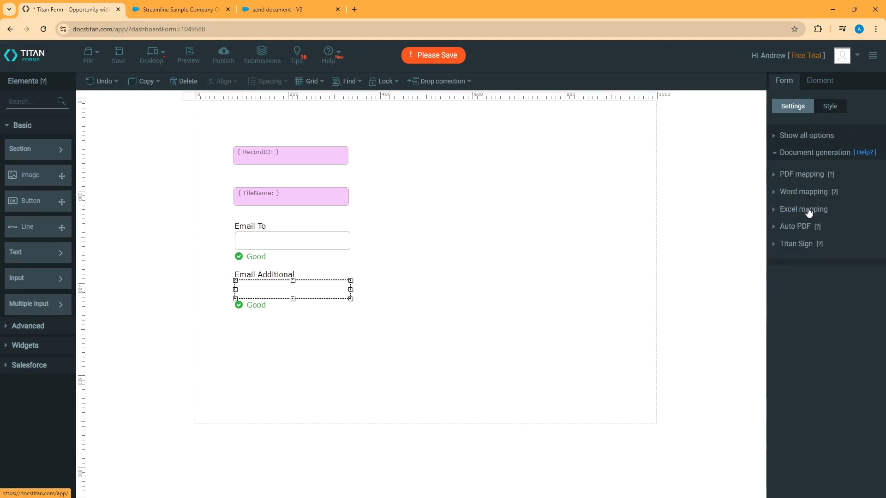
left_click(779, 191)
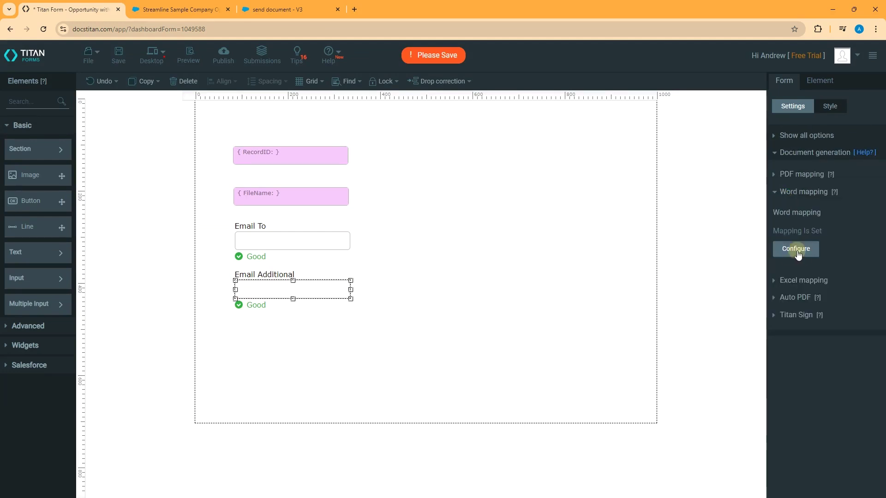
left_click(797, 250)
scroll(437, 384, "down", 2)
left_click(352, 319)
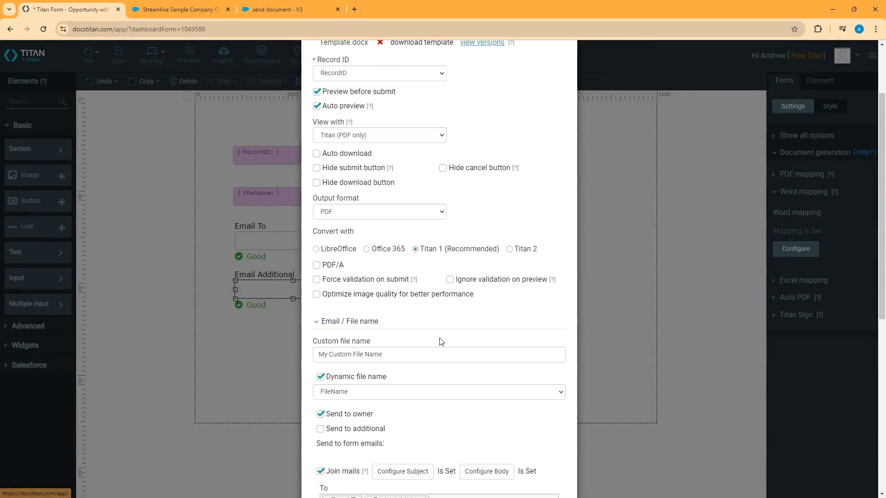
scroll(439, 340, "down", 2)
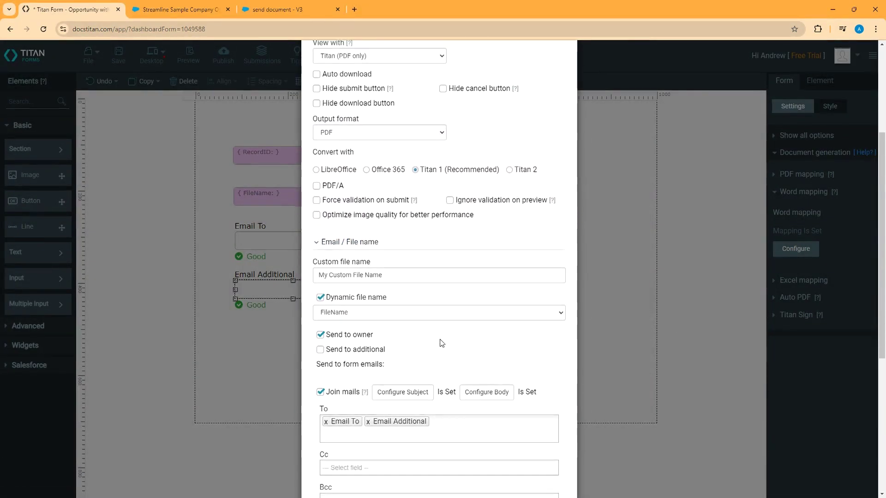
left_click(368, 409)
left_click(327, 417)
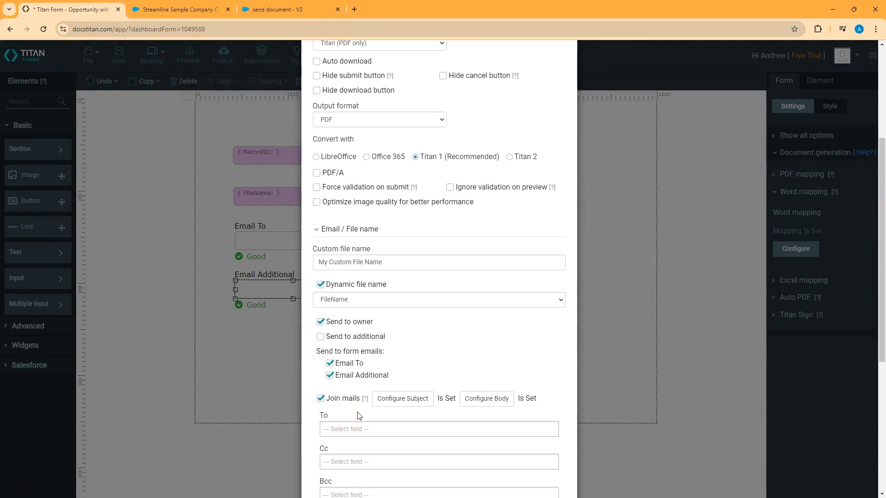
Keep Join mails enabled, enter "Custom Subject" in the joined email's subject, and apply it
left_click(320, 400)
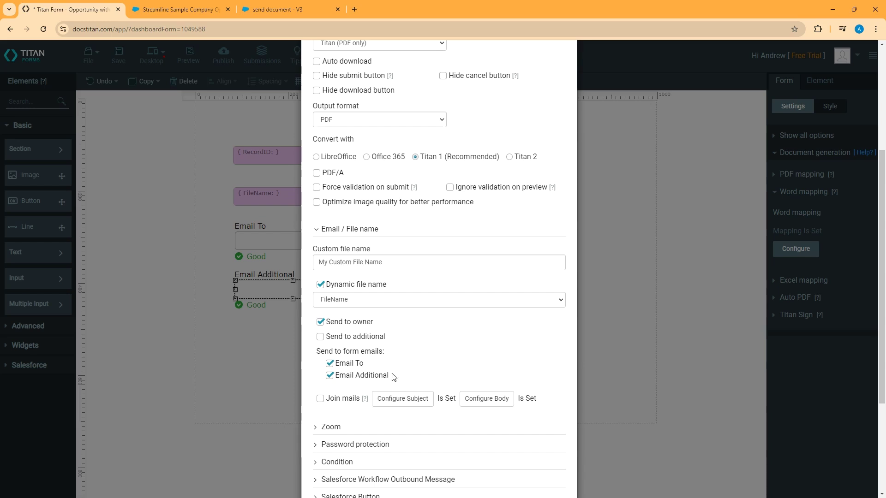
left_click(320, 398)
left_click(398, 398)
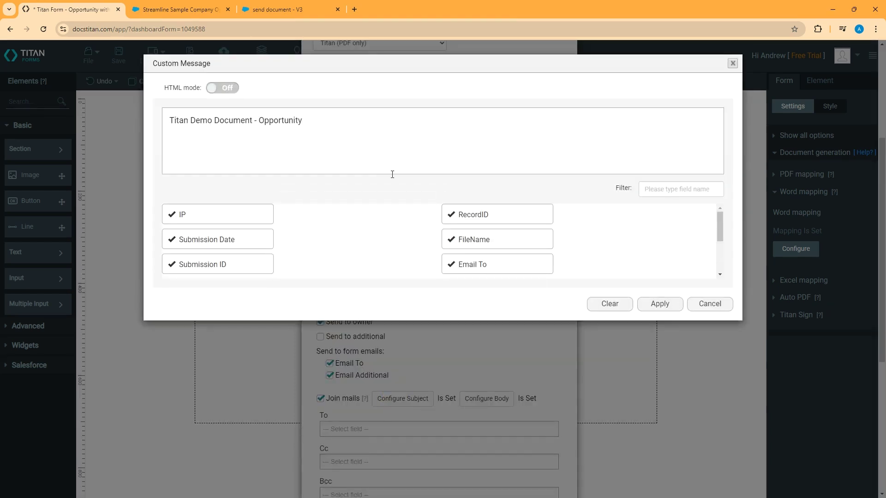
type("Samp")
key("BackSpace")
key("BackSpace")
key("BackSpace")
key("BackSpace")
type("Custom Subjkect")
left_click(669, 305)
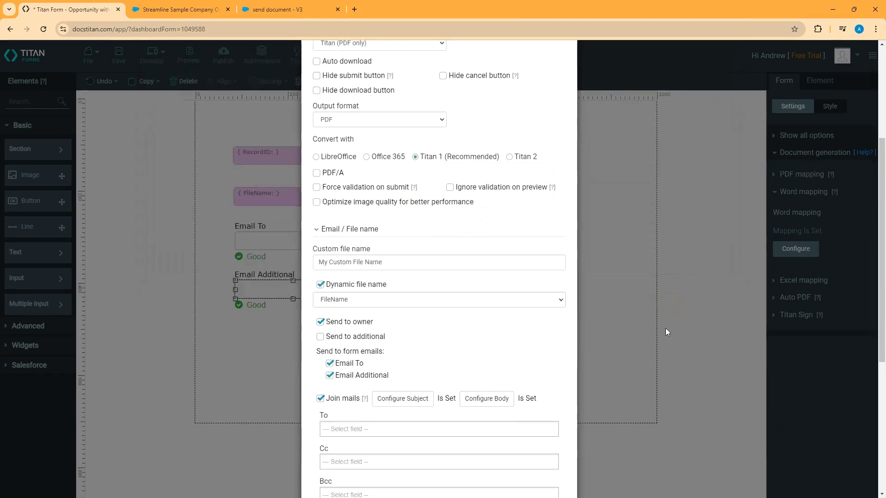
Add "This has been updated as an example." below the joined email's body text and apply the Word mapping configuration
left_click(492, 398)
left_click(427, 159)
key("Return")
key("Return")
type("This has")
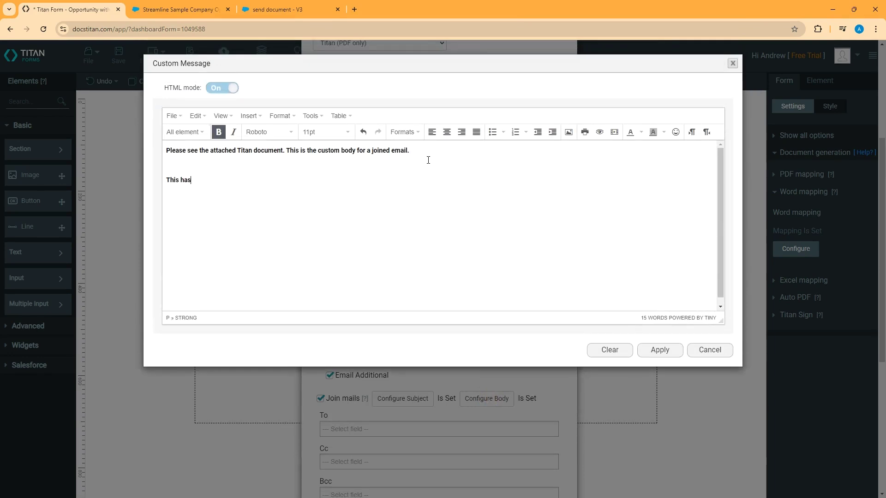
type(" been updated as an example.")
left_click(667, 350)
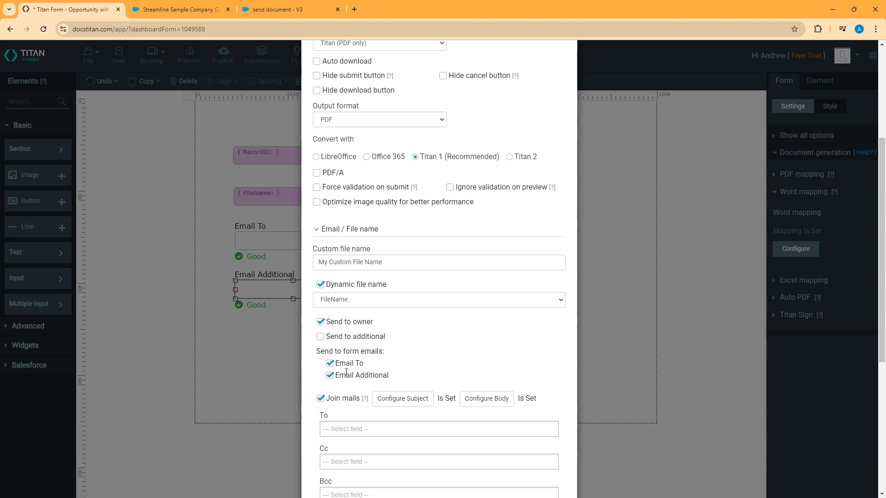
scroll(478, 471, "down", 6)
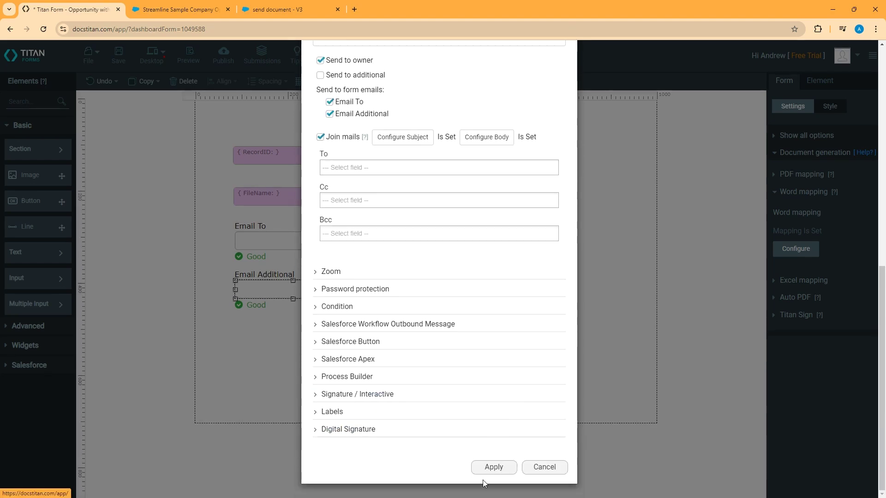
left_click(493, 468)
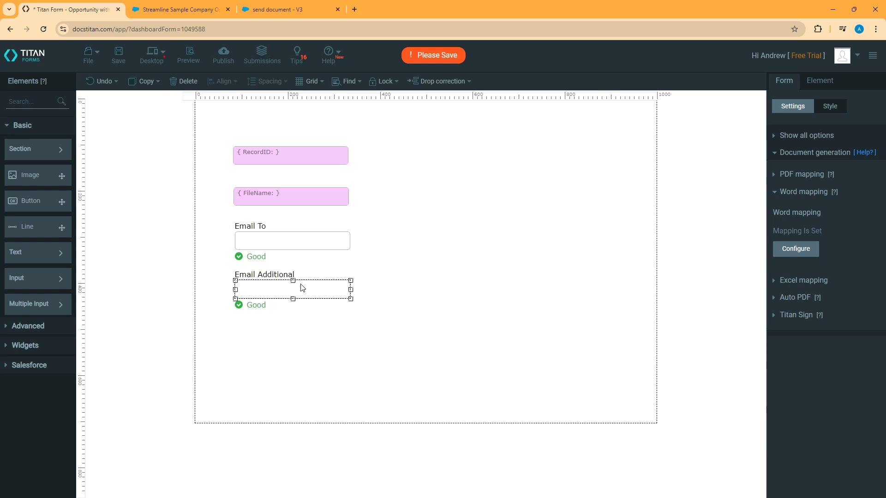
Examine the send document flow's start object, trigger and entry conditions alongside the Salesforce opportunity's email and Send Document fields
left_click(178, 9)
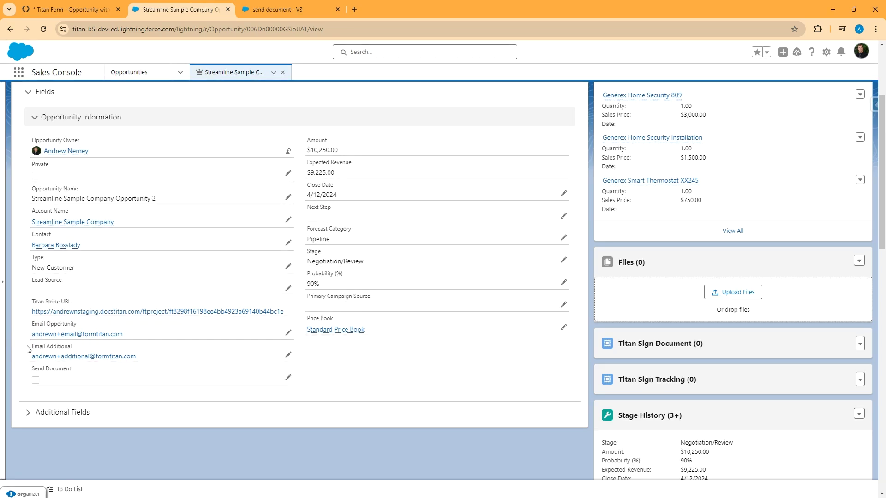
left_click(296, 9)
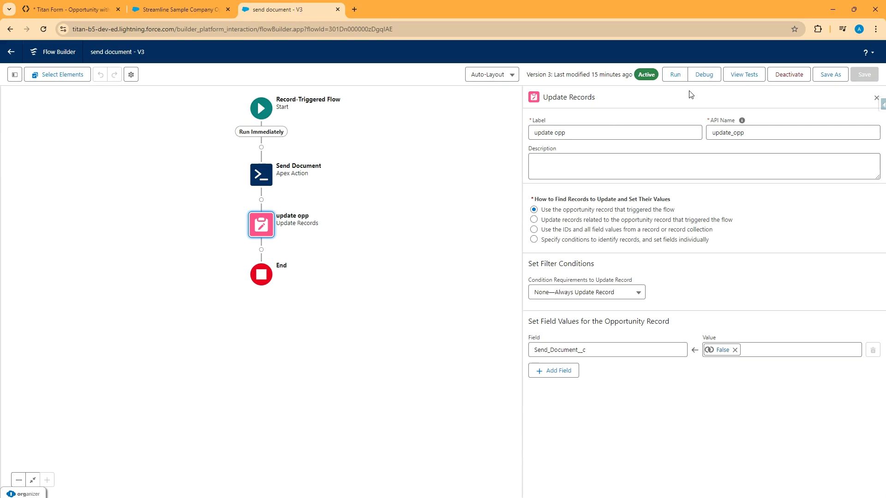
left_click(261, 121)
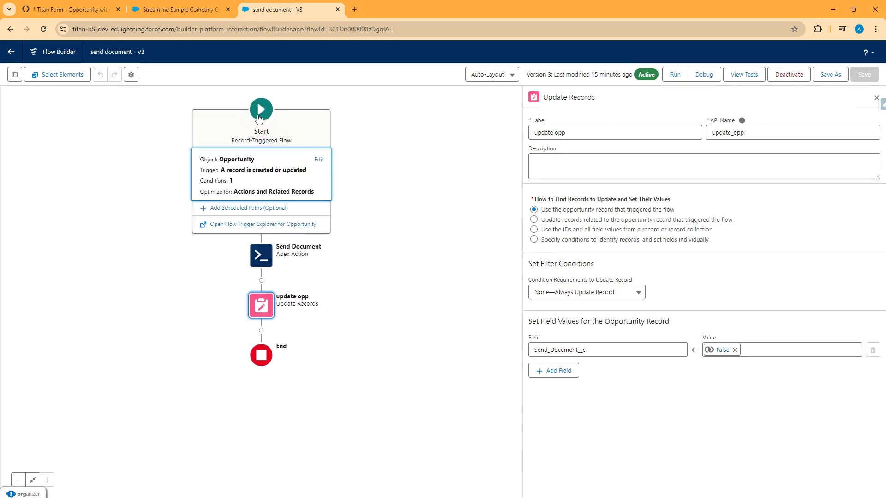
left_click(316, 160)
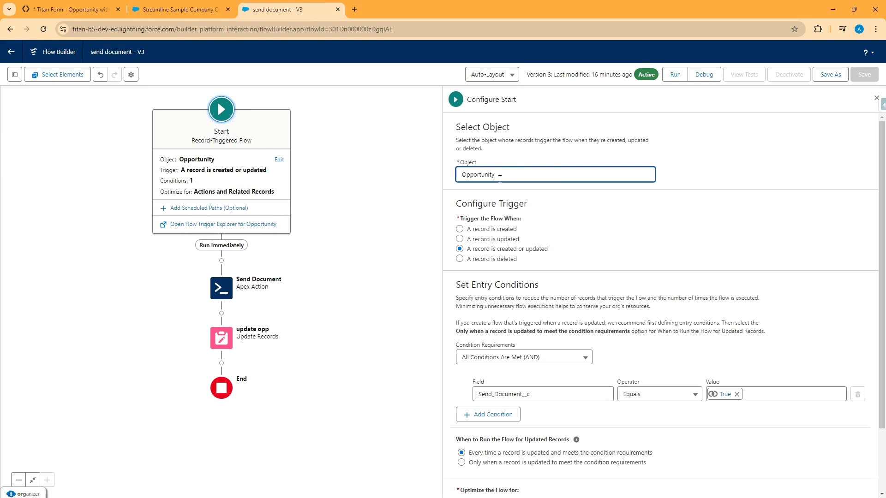
left_click(486, 206)
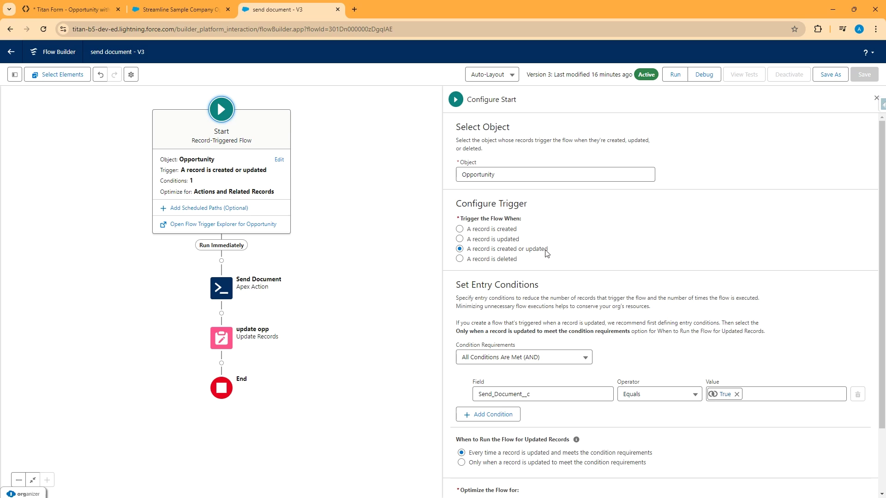
scroll(546, 253, "down", 2)
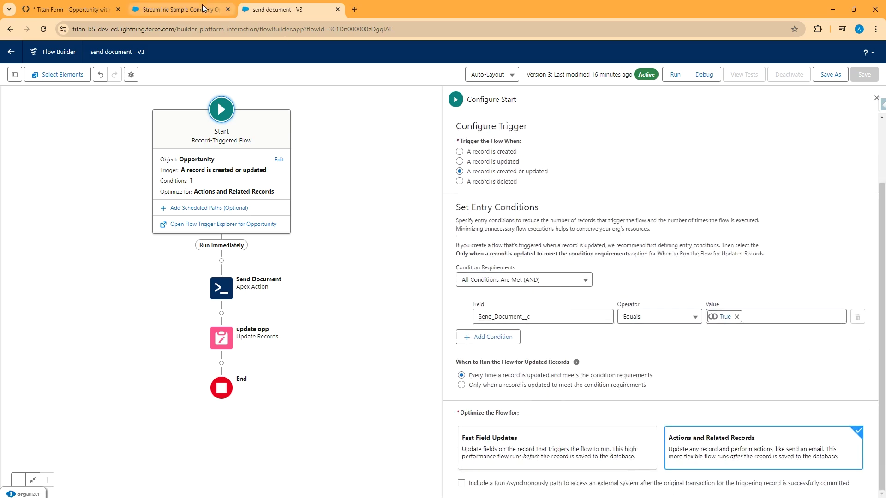
left_click(180, 10)
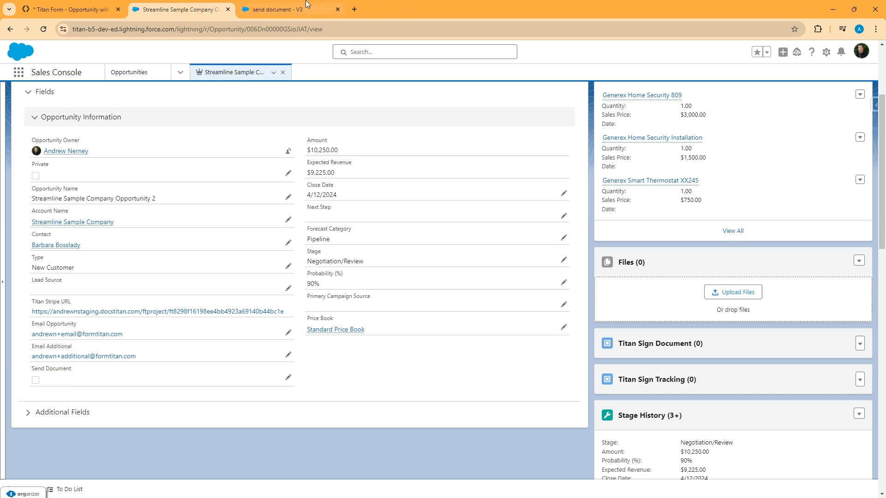
Open the flow's Send Document Apex action and examine its action type, label and ftAPIKey, ftFormHash and objectId inputs
left_click(282, 10)
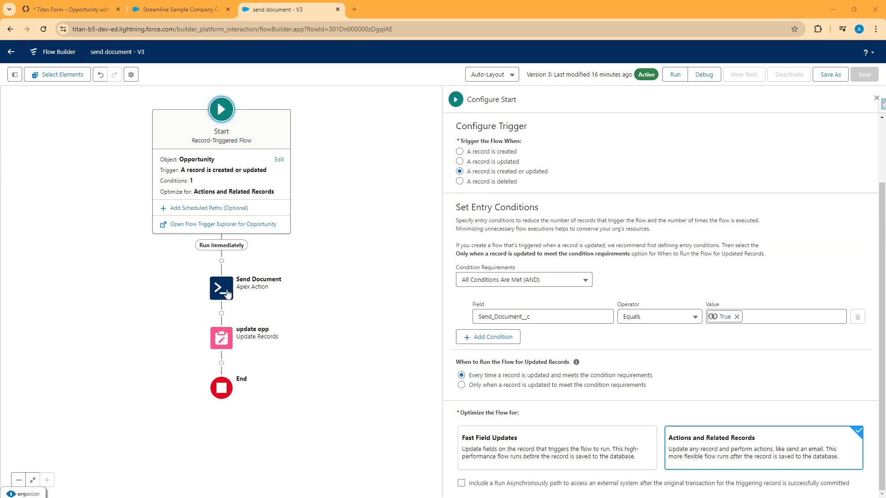
left_click(226, 290)
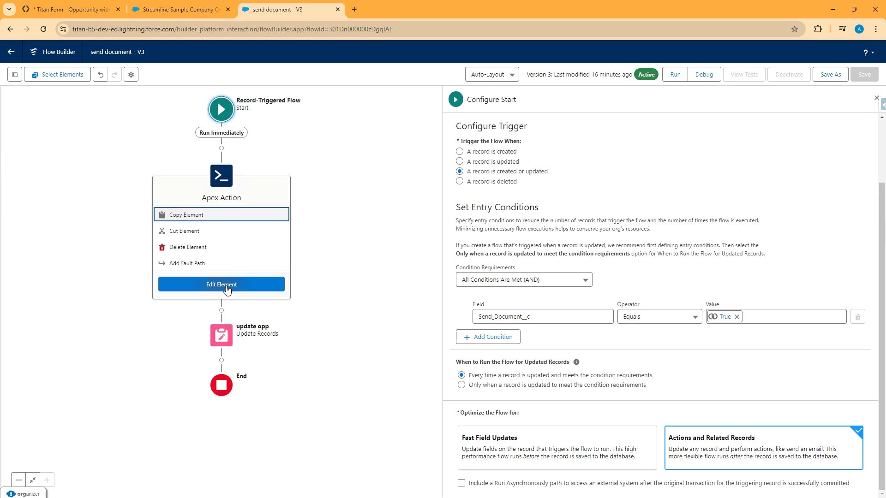
left_click(228, 285)
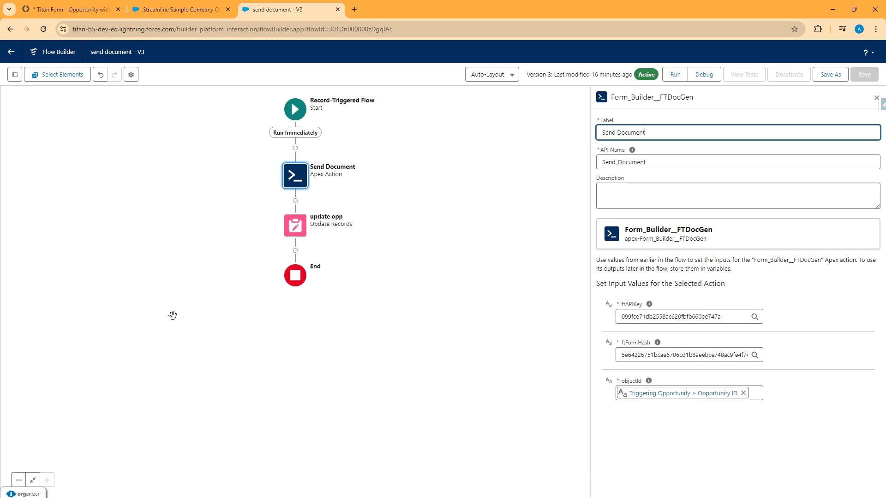
left_click(630, 96)
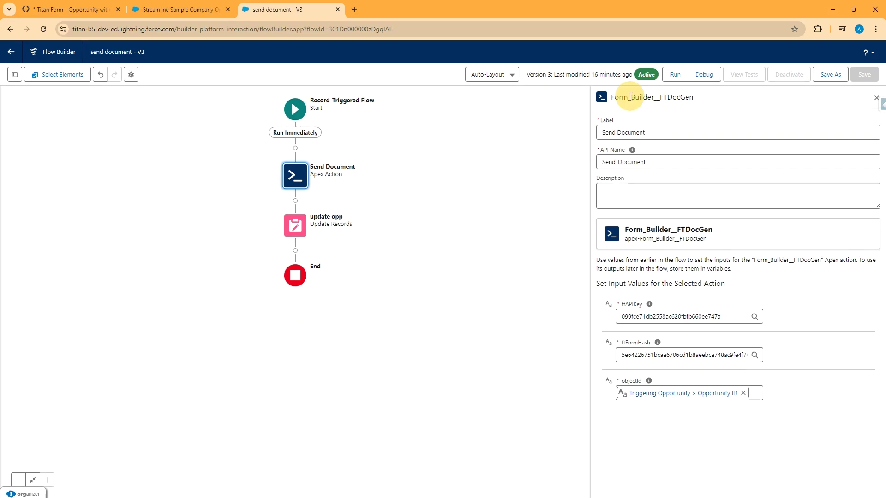
left_click(625, 98)
left_click(666, 95)
left_click(667, 95)
left_click(618, 131)
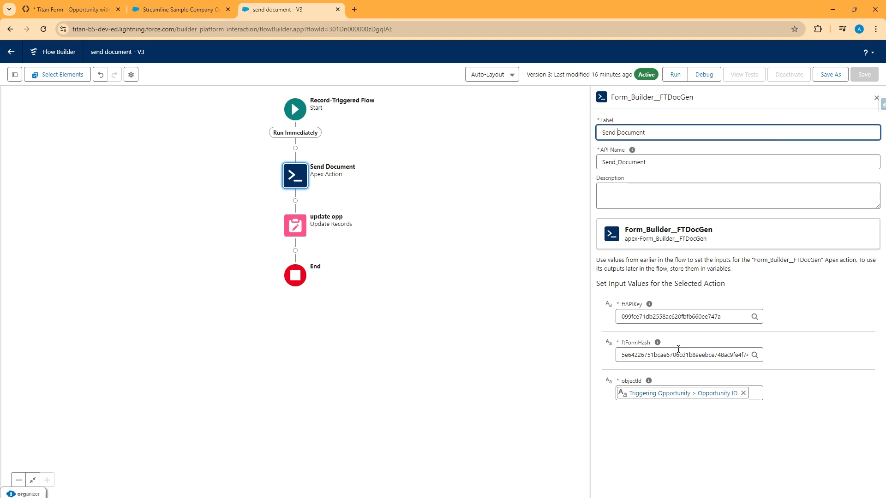
left_click(614, 306)
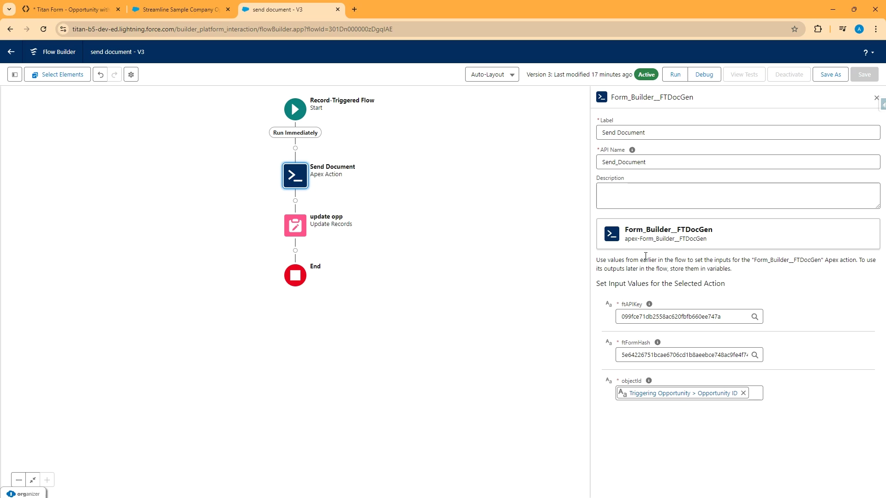
left_click(614, 306)
left_click(612, 345)
left_click(608, 385)
Open the Process Builder configuration in the Titan form's Word mapping and compare its ftFormHash with the Salesforce flow action's ftFormHash input
left_click(58, 9)
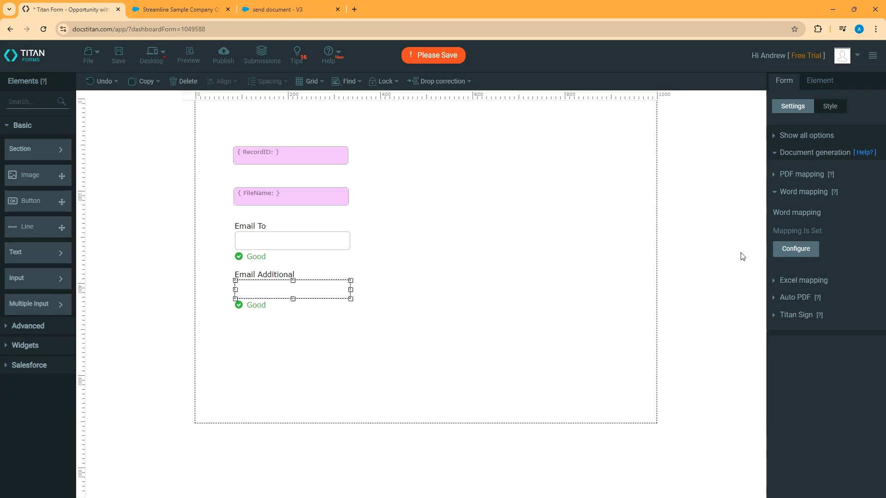
left_click(794, 250)
scroll(465, 311, "down", 4)
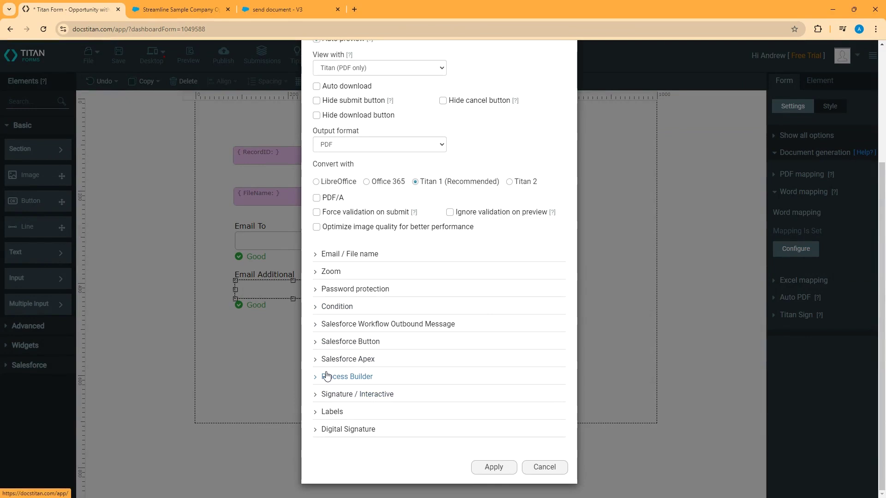
left_click(327, 376)
left_click(330, 398)
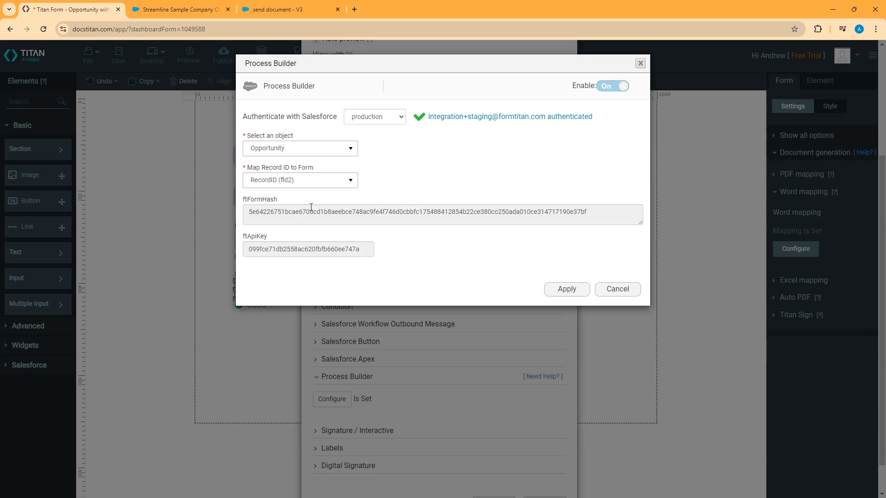
double_click(308, 211)
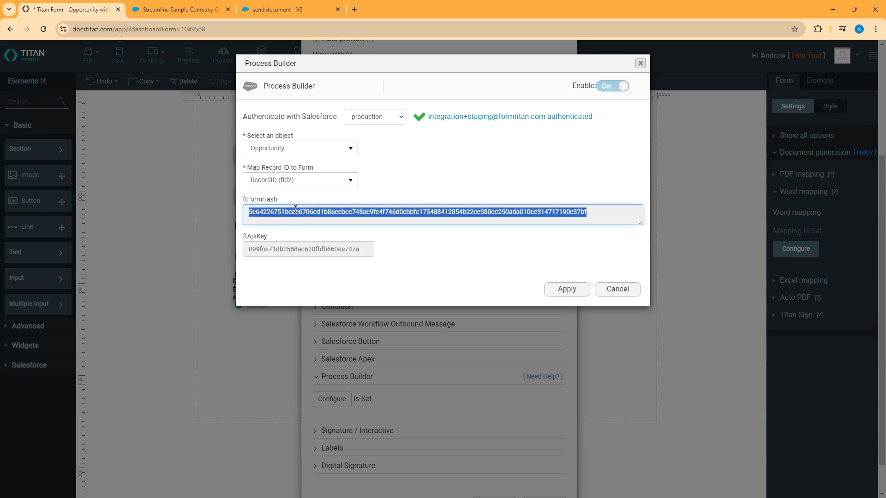
key("ctrl+Tab")
left_click(322, 16)
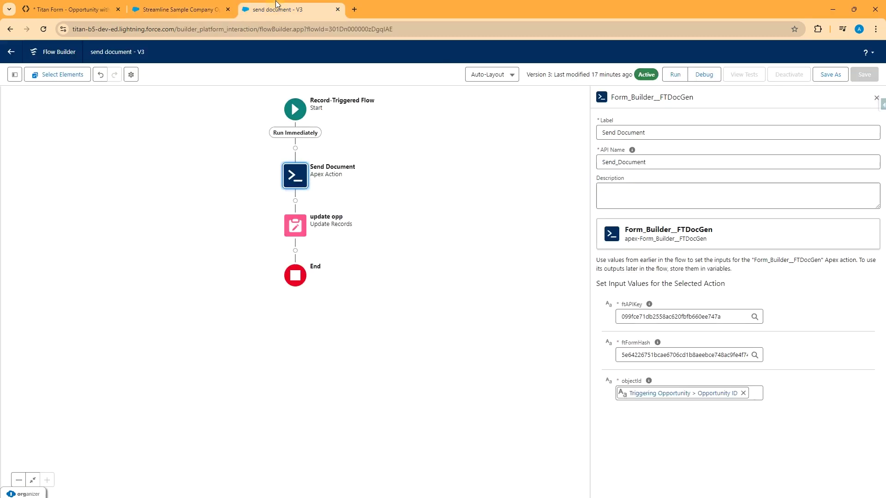
left_click(611, 343)
Compare the ftApiKey in the Titan Process Builder configuration with the ftAPIKey input of the Salesforce flow action
left_click(69, 9)
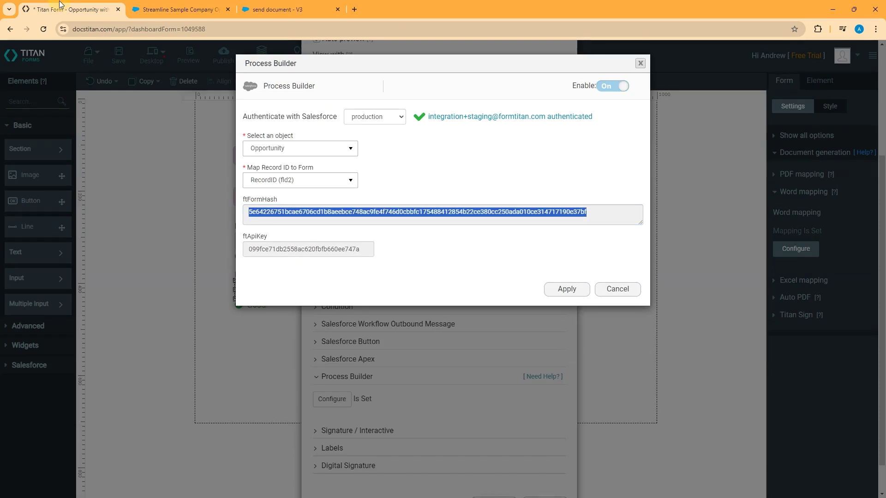
left_click(293, 247)
left_click(269, 250)
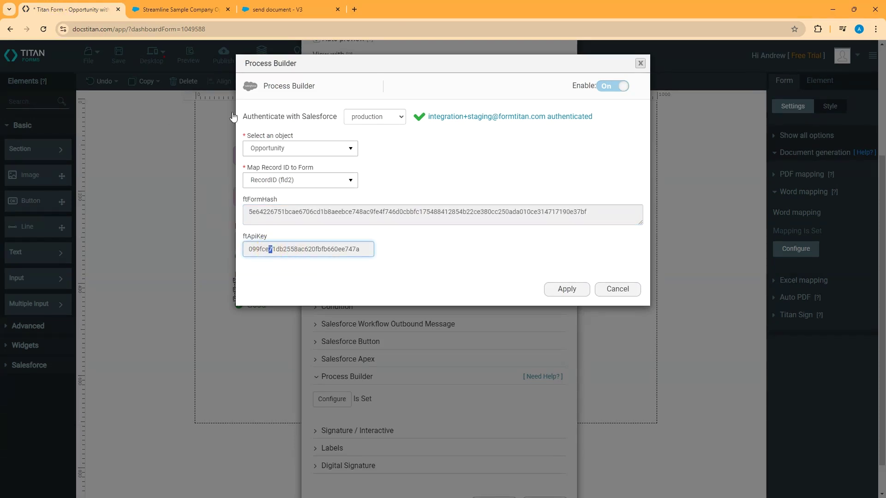
left_click(284, 6)
left_click(652, 314)
left_click(637, 311)
left_click(599, 310)
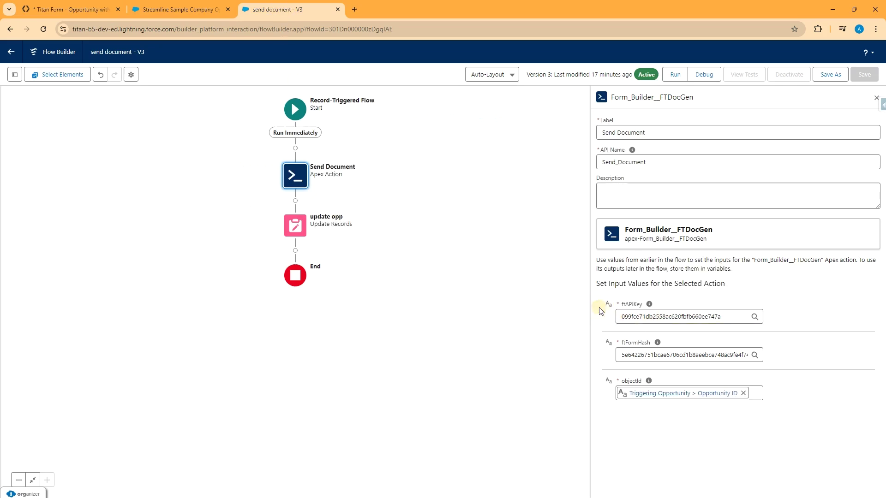
Clear the Send Document action's objectId input and set it to the Triggering Opportunity's Opportunity ID
left_click(743, 393)
left_click(786, 402)
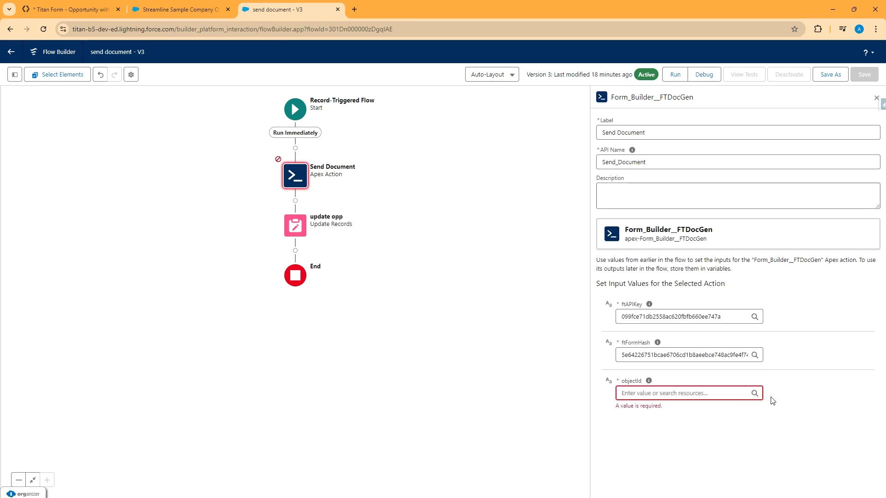
left_click(677, 394)
scroll(692, 353, "down", 3)
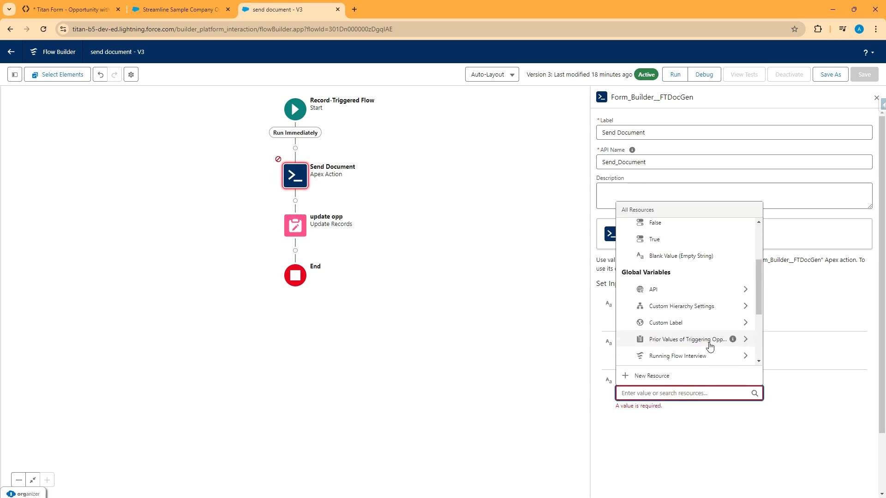
scroll(710, 348, "down", 2)
left_click(706, 359)
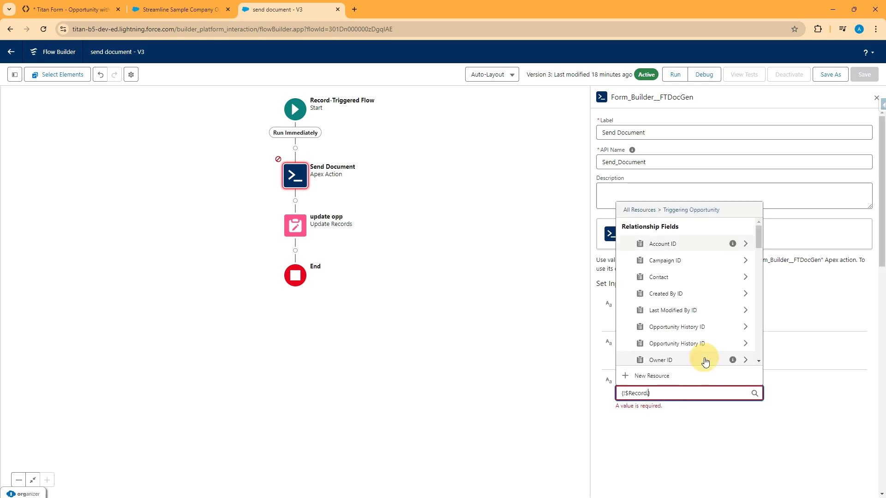
scroll(706, 360, "down", 3)
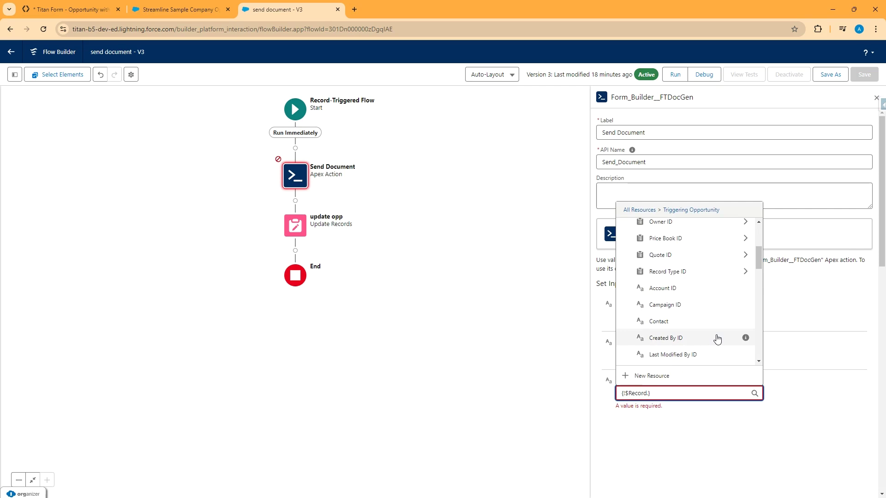
scroll(682, 309, "down", 3)
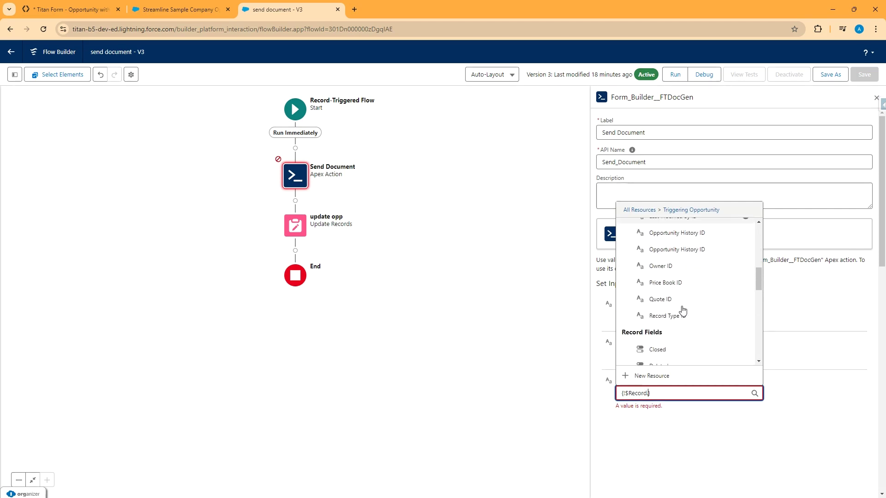
left_click(313, 378)
left_click(646, 393)
left_click(646, 393)
left_click(667, 358)
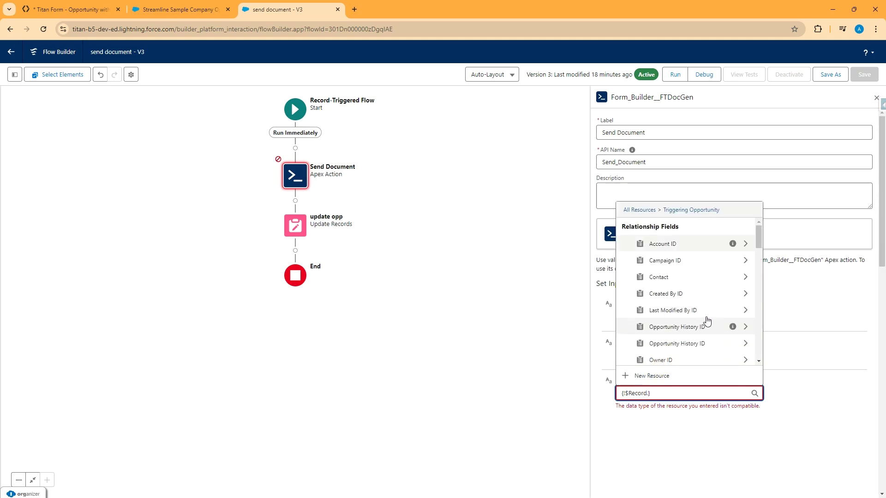
scroll(710, 309, "down", 2)
scroll(710, 309, "down", 4)
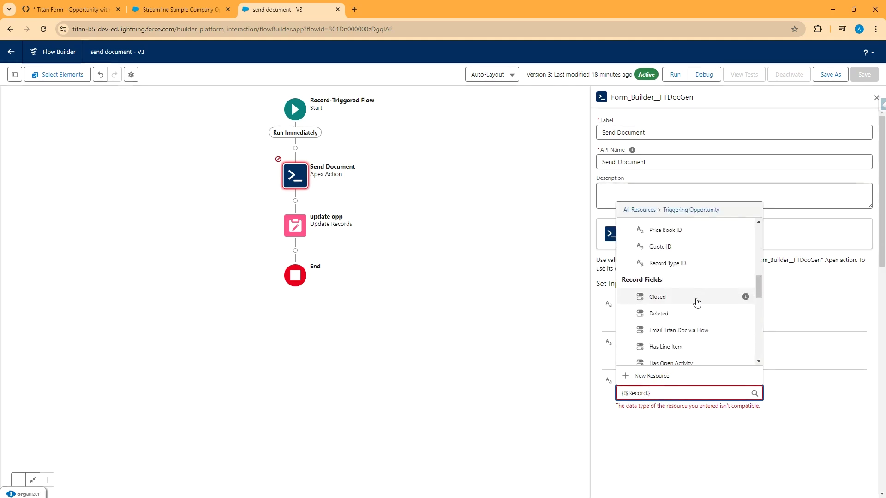
scroll(697, 303, "down", 5)
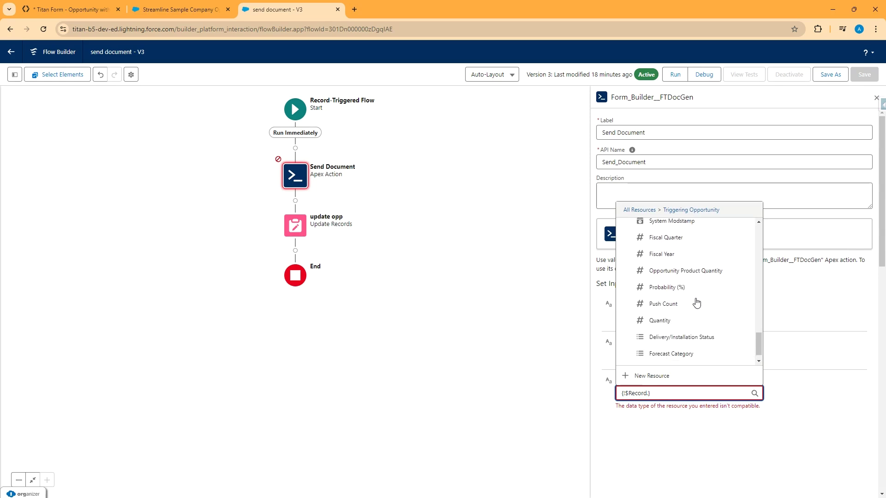
scroll(697, 302, "down", 6)
left_click(665, 318)
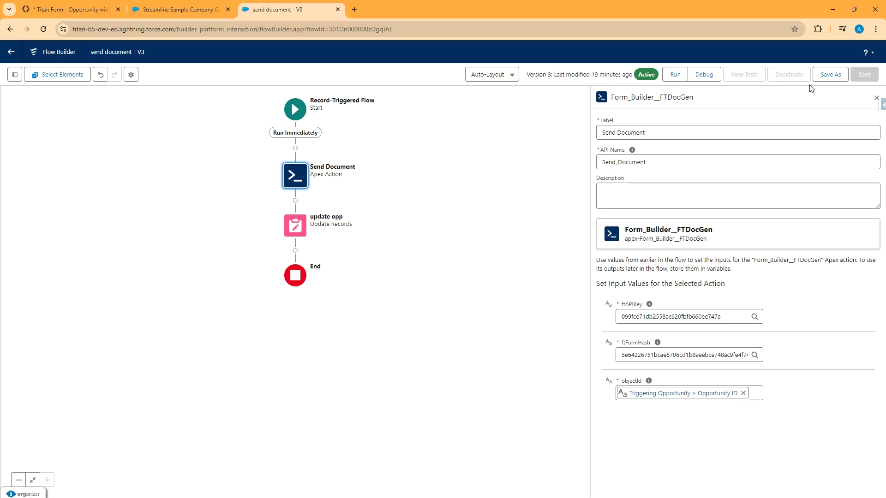
Review the Salesforce opportunity's email and Send Document fields, and examine the field update in the flow's update opp element
left_click(174, 11)
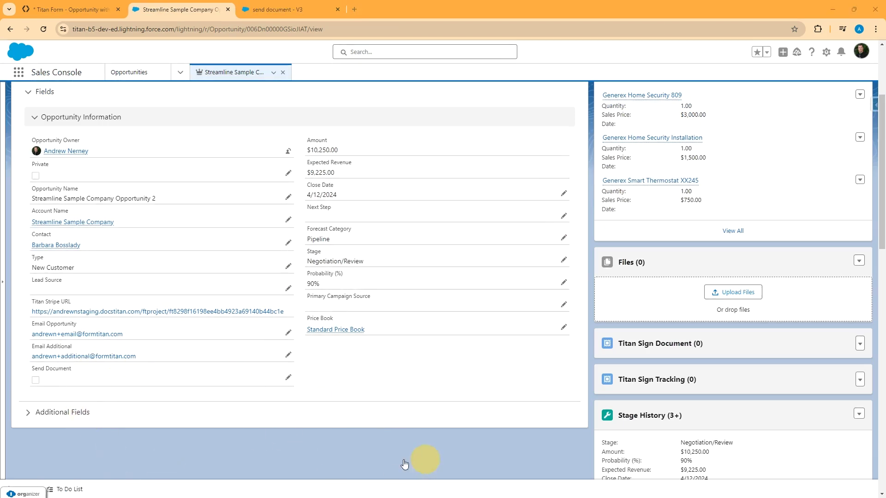
left_click_drag(54, 379, 80, 393)
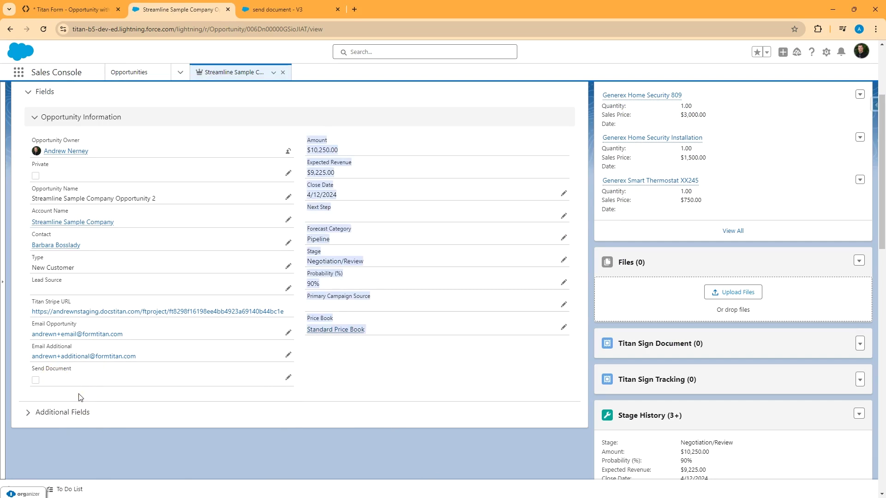
left_click(137, 339)
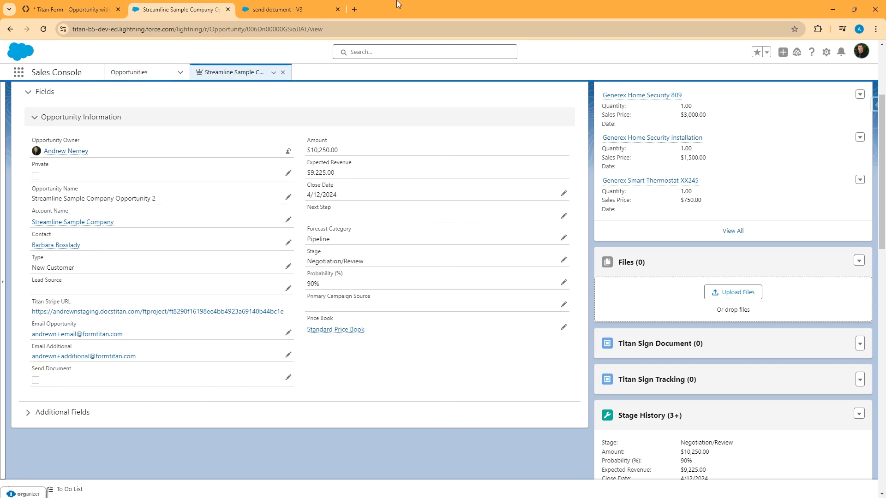
left_click(277, 9)
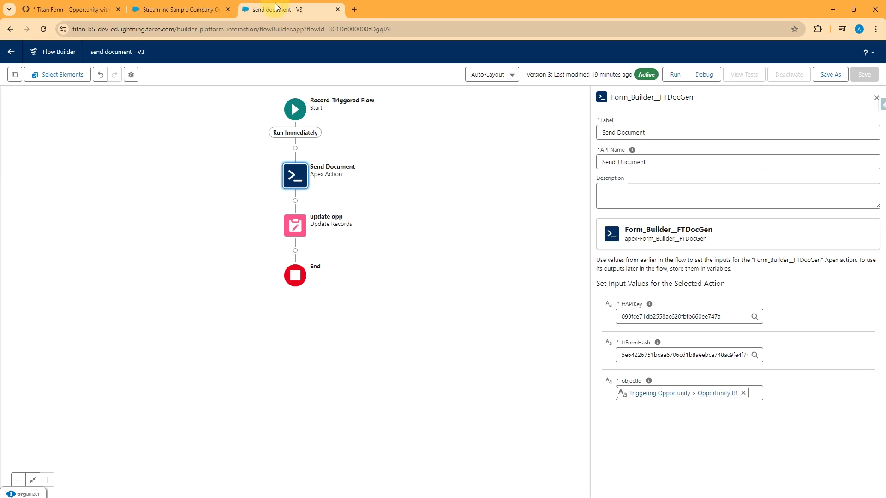
left_click(302, 229)
left_click(317, 334)
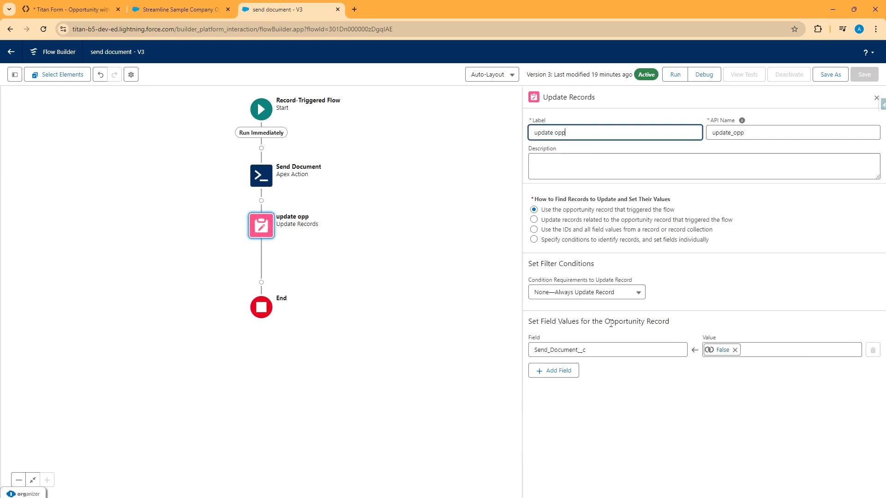
left_click(593, 350)
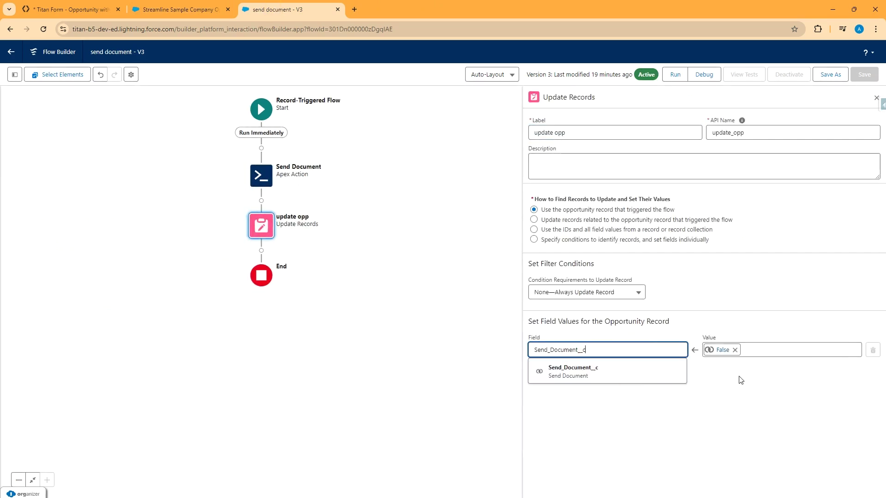
Enable Send Document on the Salesforce opportunity record and save it
left_click(157, 9)
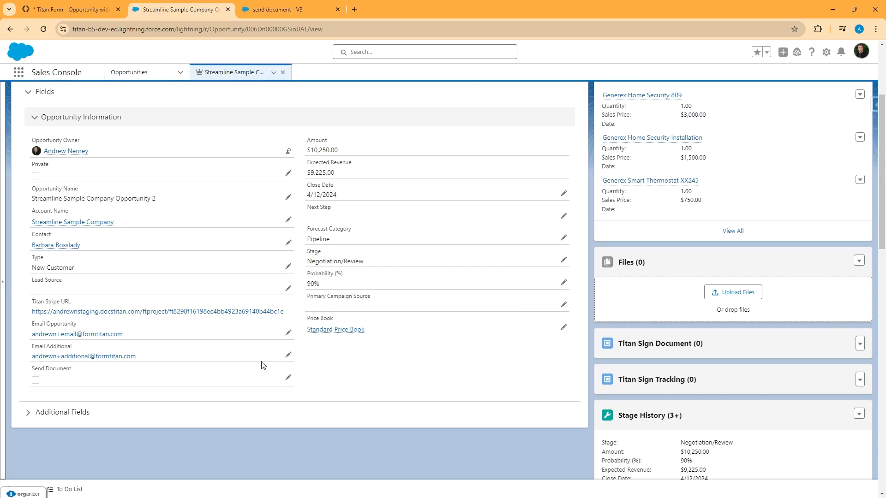
left_click(288, 379)
left_click(40, 441)
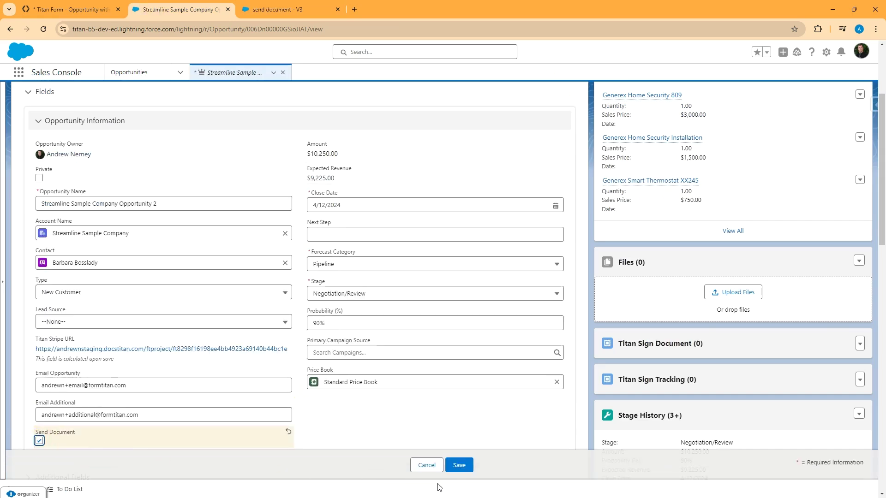
left_click(458, 466)
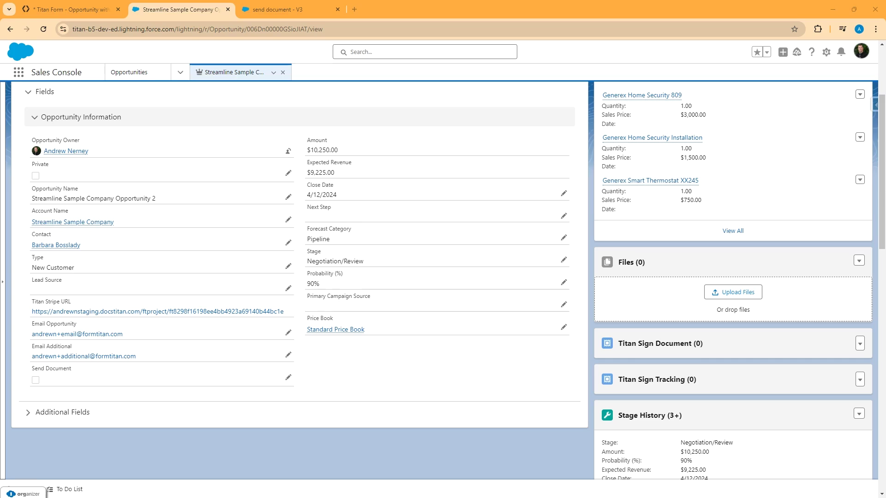
Switch to Gmail, inspect the recipients of the received Titan Demo Document email and open its attached opportunity PDF
left_click_drag(1, 226, 252, 102)
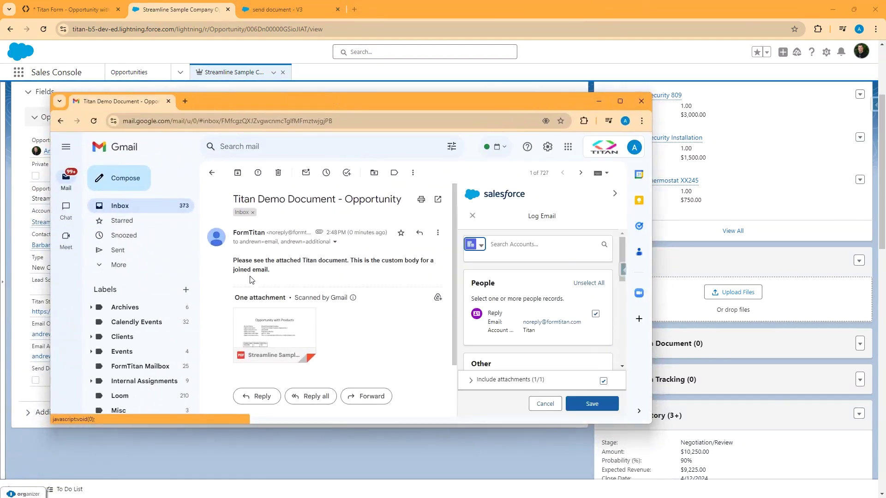
left_click(620, 102)
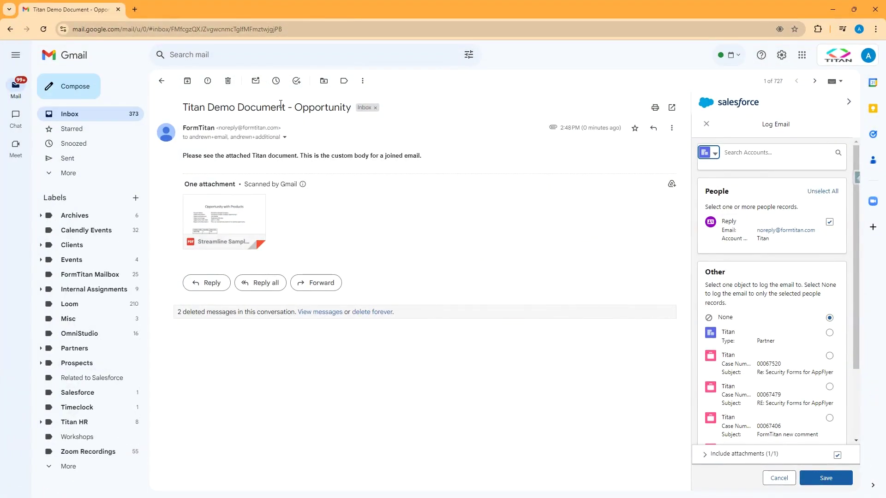
left_click(285, 137)
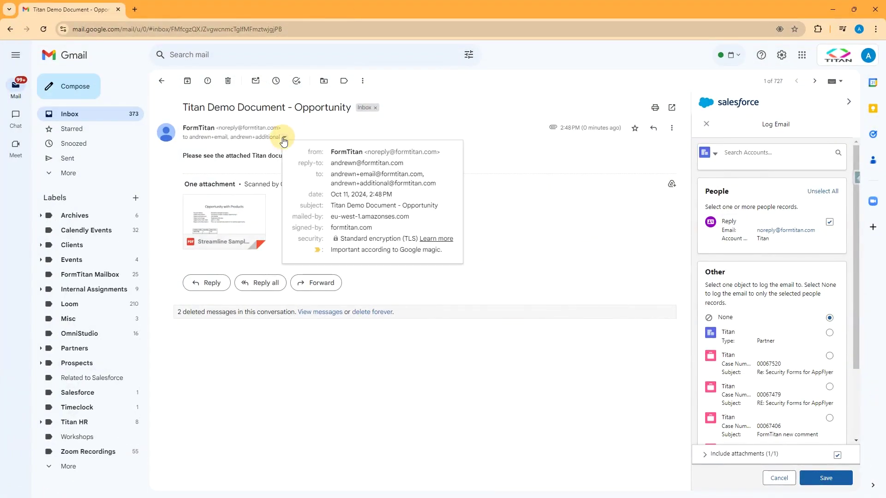
left_click_drag(428, 177, 334, 174)
left_click_drag(442, 186, 326, 173)
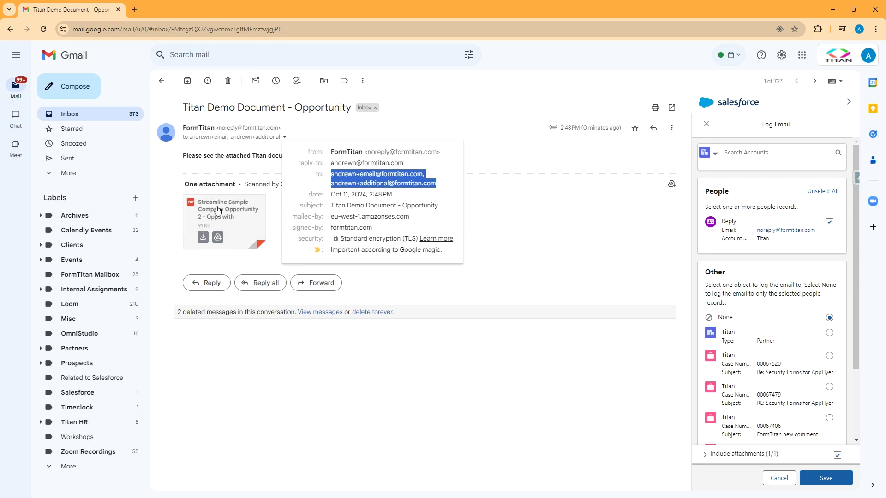
left_click(225, 219)
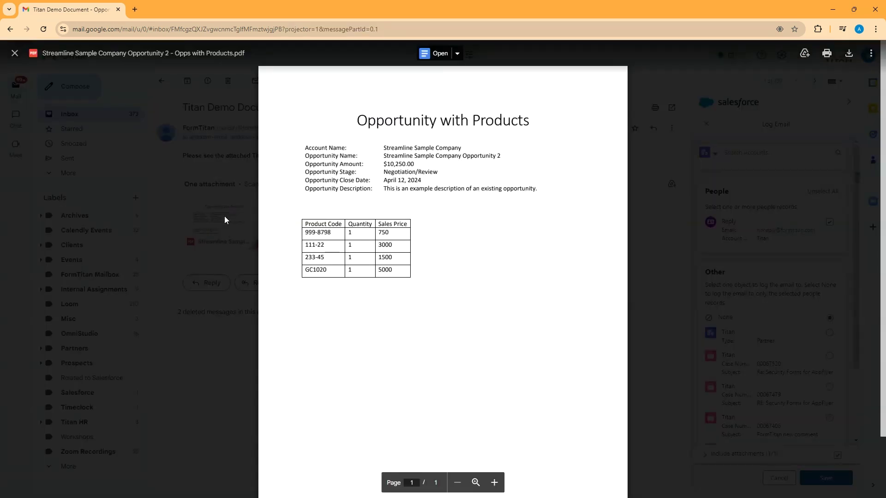